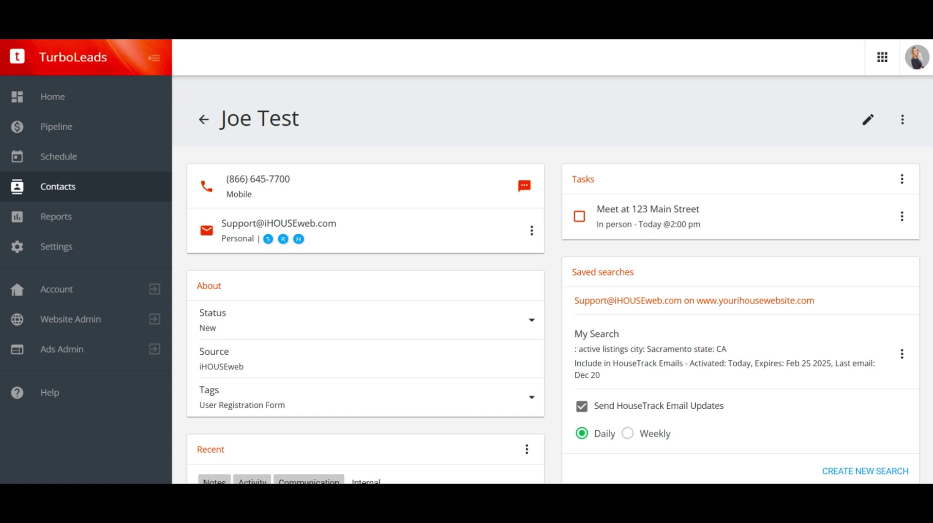
Start an email to the contact's personal address from the contact record.
{"action": "left_click", "coordinate": [207, 231]}
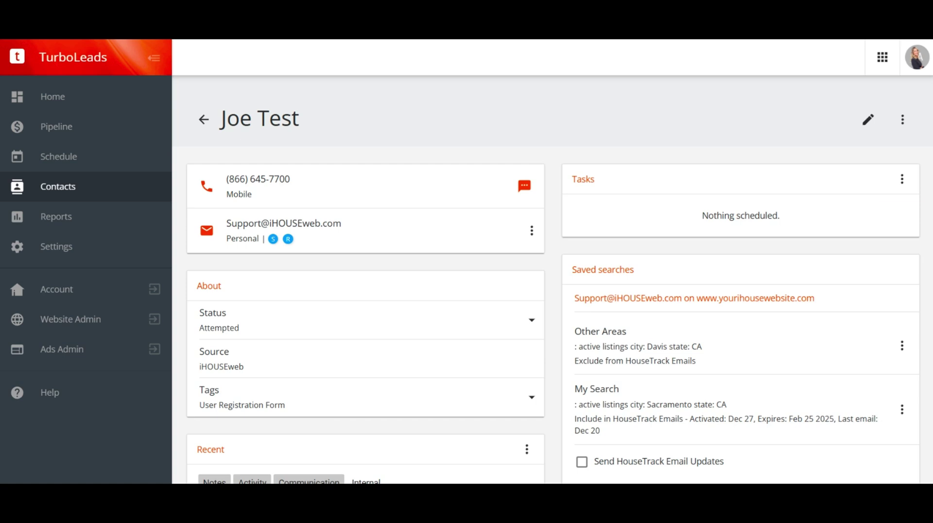
Schedule an in-person task for the contact today at 4:00 PM, with a description reading "showing" plus the property's street address.
{"action": "left_click", "coordinate": [901, 179]}
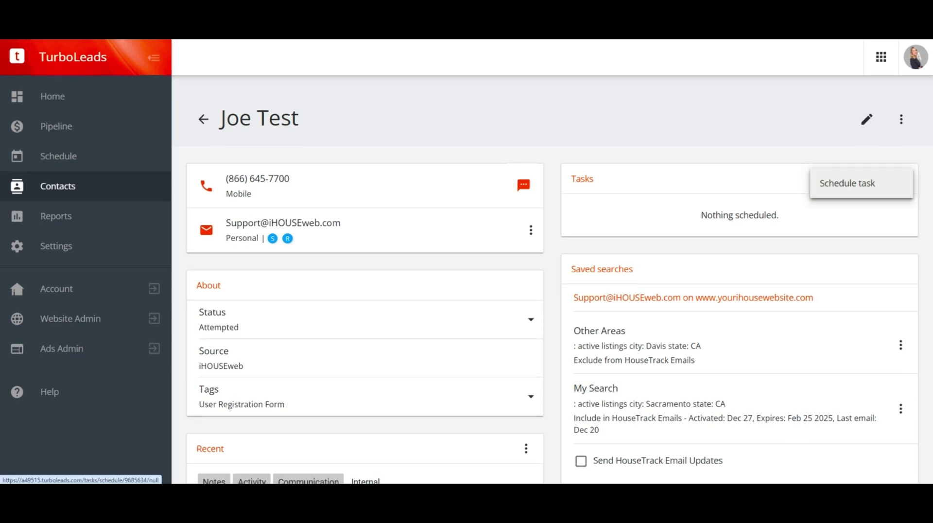
{"action": "left_click", "coordinate": [847, 183]}
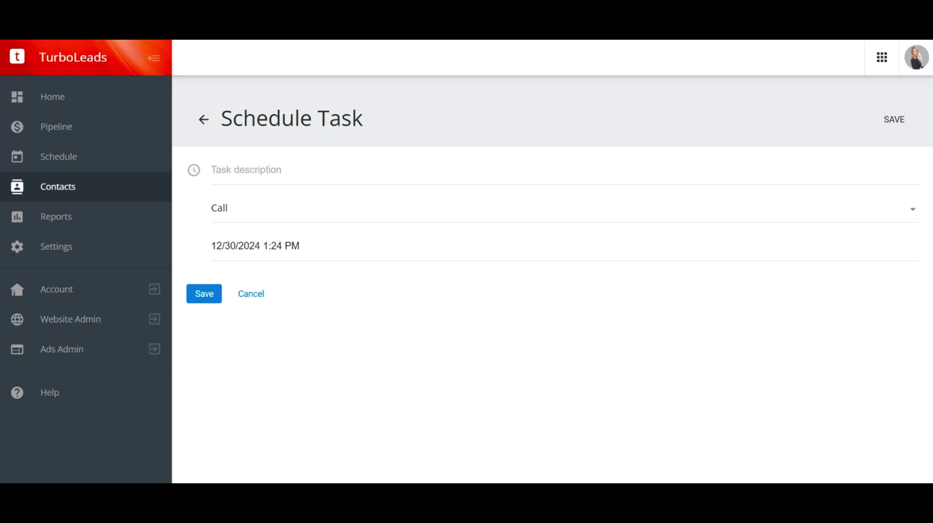
{"action": "type", "text": "showing 123 main street"}
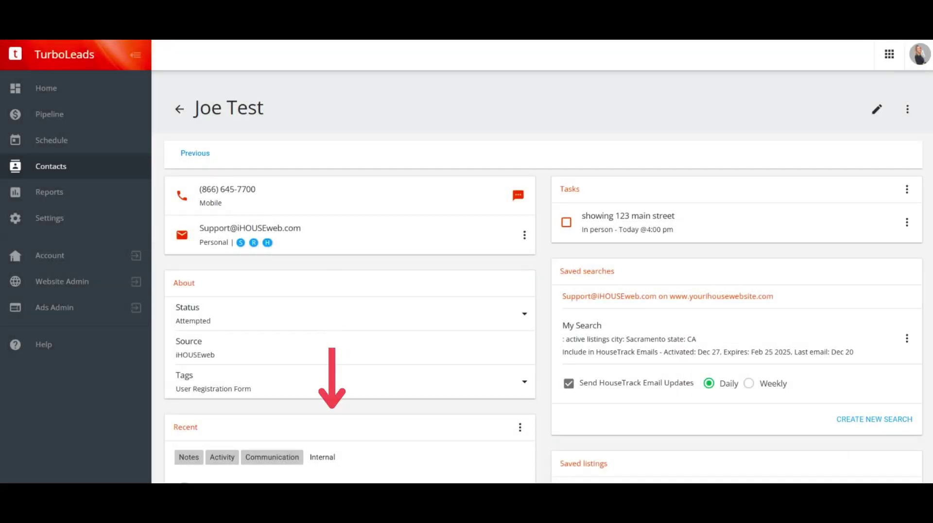
Open a new note from the contact's Recent activity section.
{"action": "scroll", "coordinate": [542, 272], "scroll_direction": "down", "scroll_amount": 6}
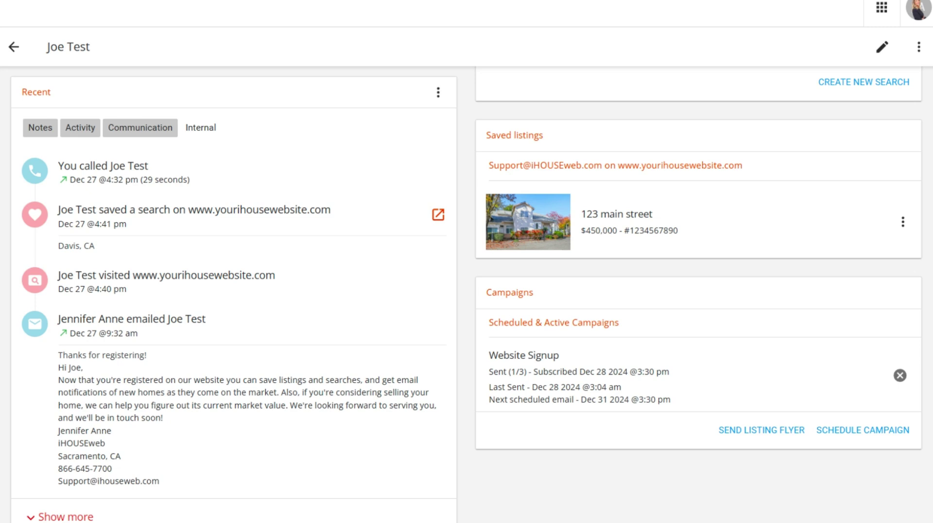
{"action": "left_click", "coordinate": [438, 92]}
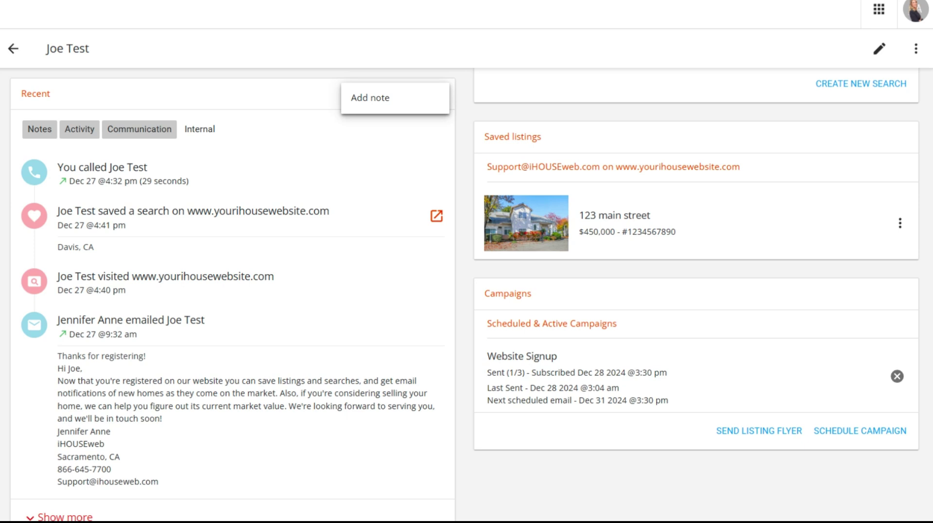
{"action": "left_click", "coordinate": [370, 98]}
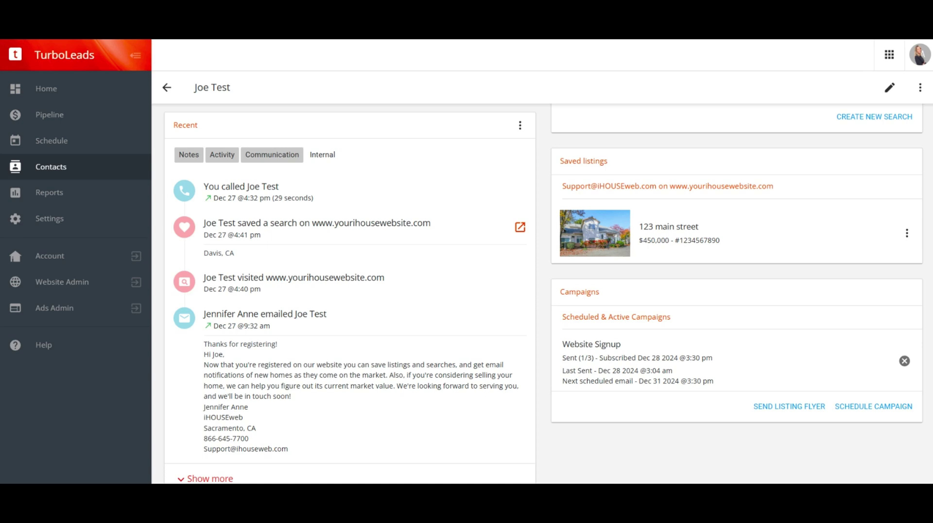
Review the contact's saved searches and open the new lead's record from the Home page.
{"action": "scroll", "coordinate": [542, 262], "scroll_direction": "up", "scroll_amount": 6}
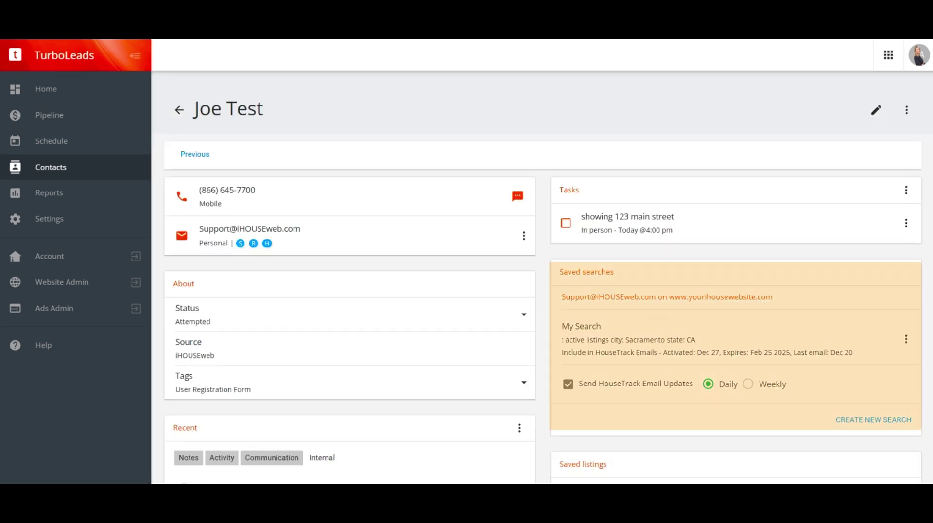
{"action": "scroll", "coordinate": [542, 262], "scroll_direction": "down", "scroll_amount": 6}
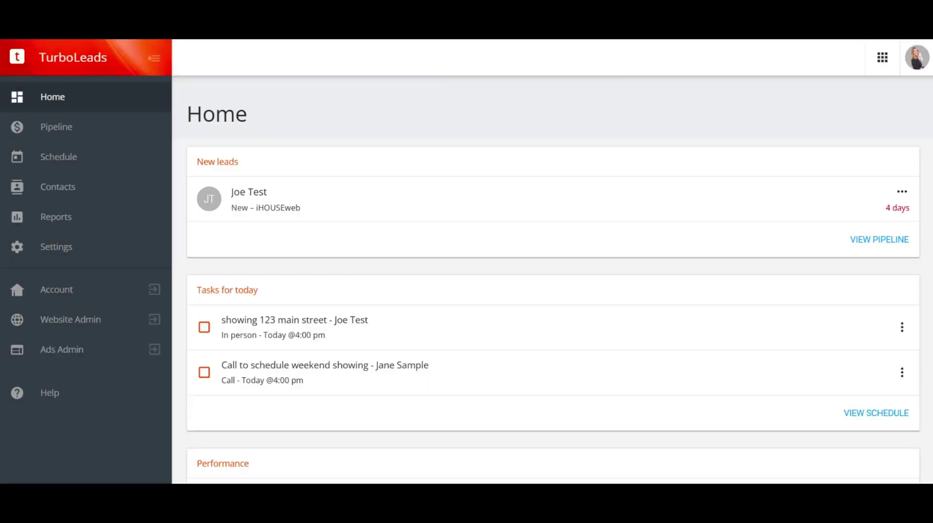
{"action": "left_click", "coordinate": [248, 192]}
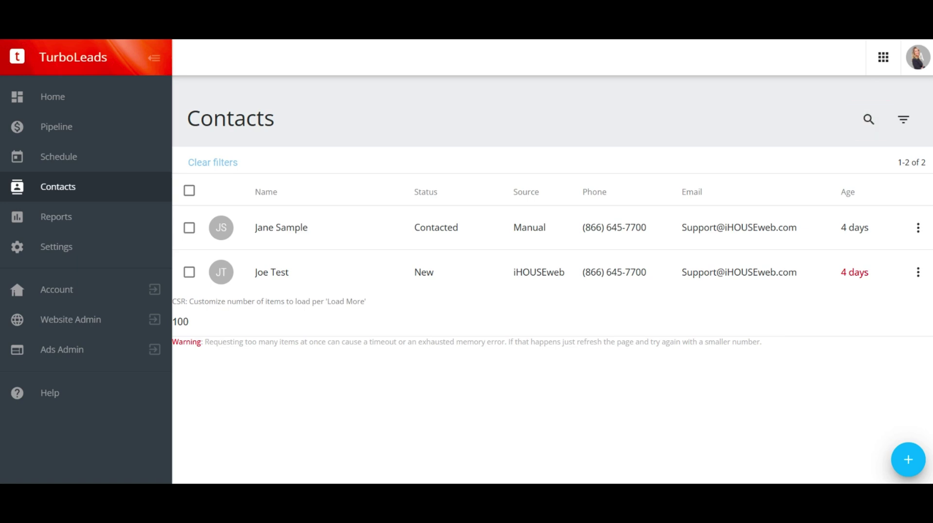
Search the contacts list by the lead's first name and clear the search.
{"action": "left_click", "coordinate": [868, 119]}
{"action": "type", "text": "joe"}
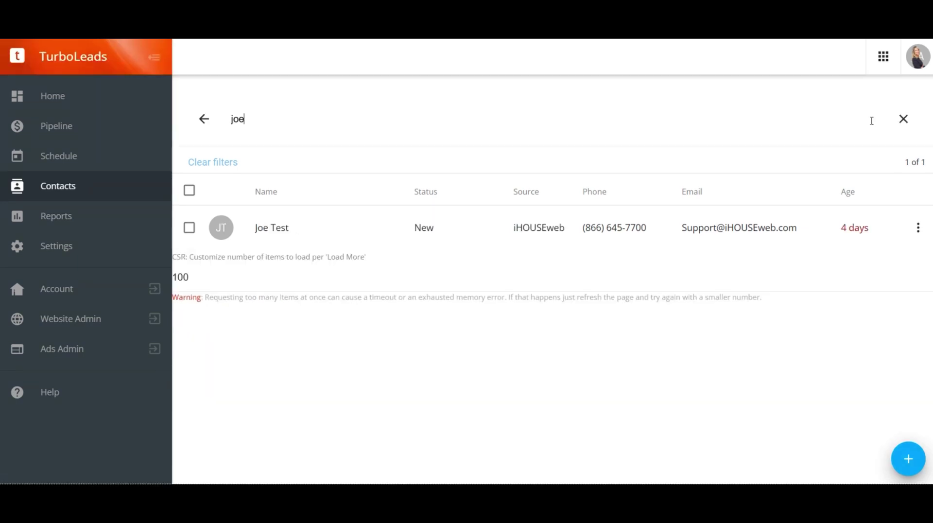
{"action": "left_click", "coordinate": [903, 119]}
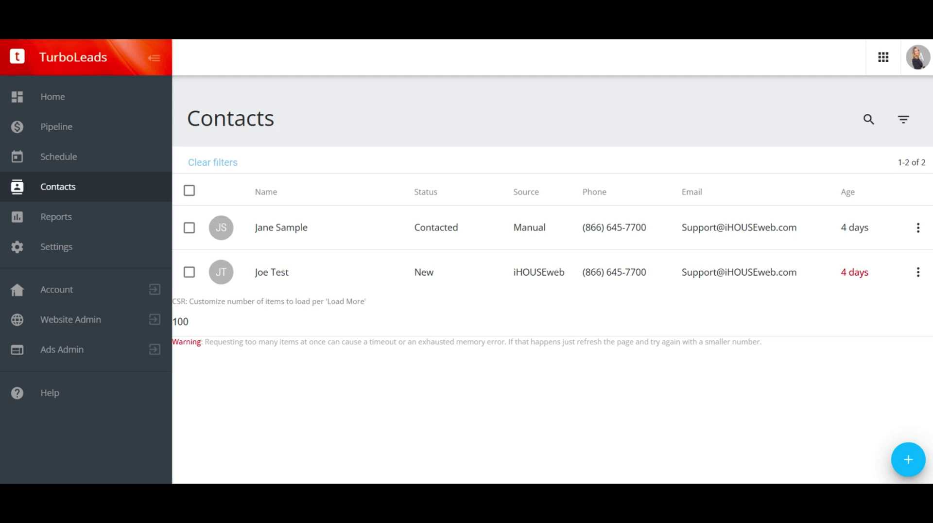
View the available sort and filter options for the contacts list and close them.
{"action": "left_click", "coordinate": [902, 119]}
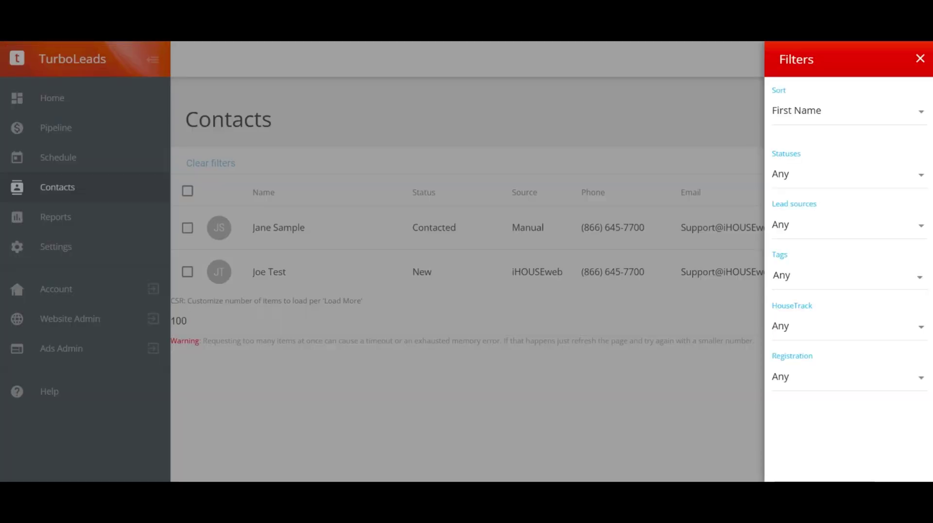
{"action": "left_click", "coordinate": [754, 250]}
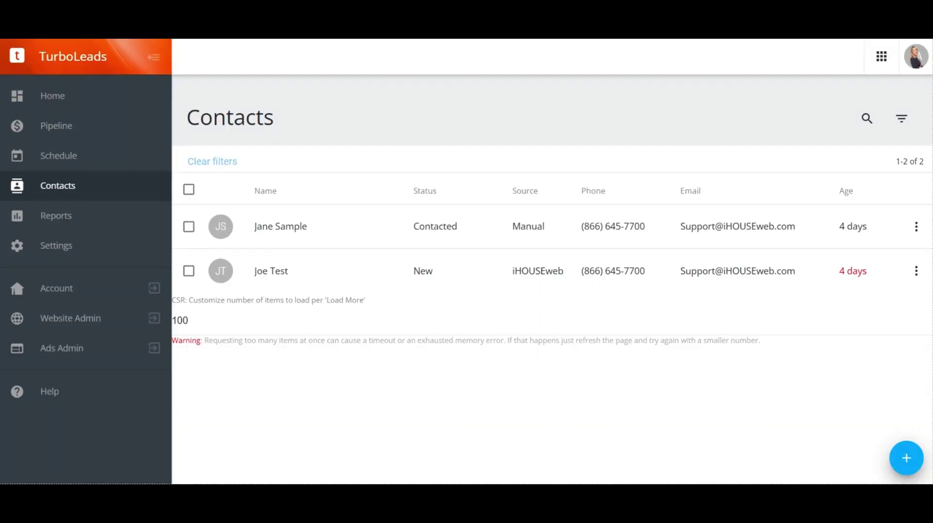
Select both contacts in the list and show the bulk actions available for them.
{"action": "left_click", "coordinate": [190, 226]}
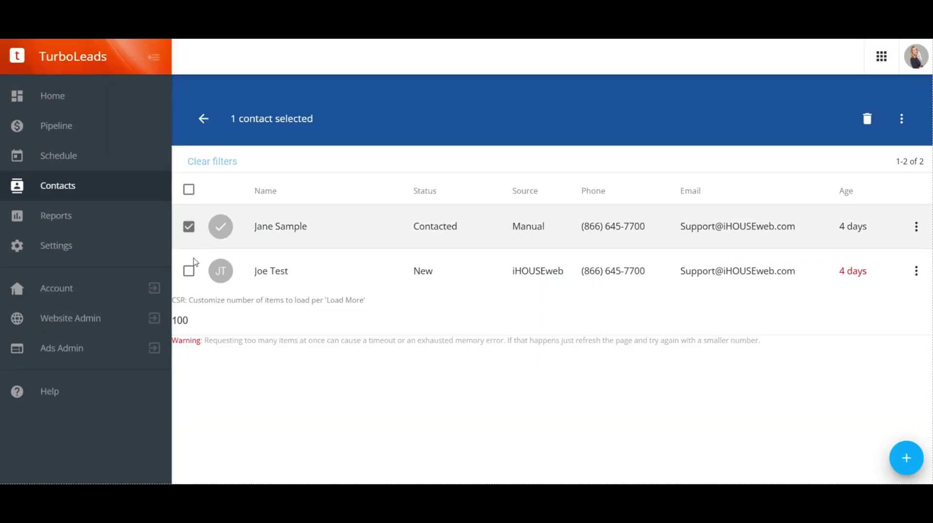
{"action": "left_click", "coordinate": [190, 273]}
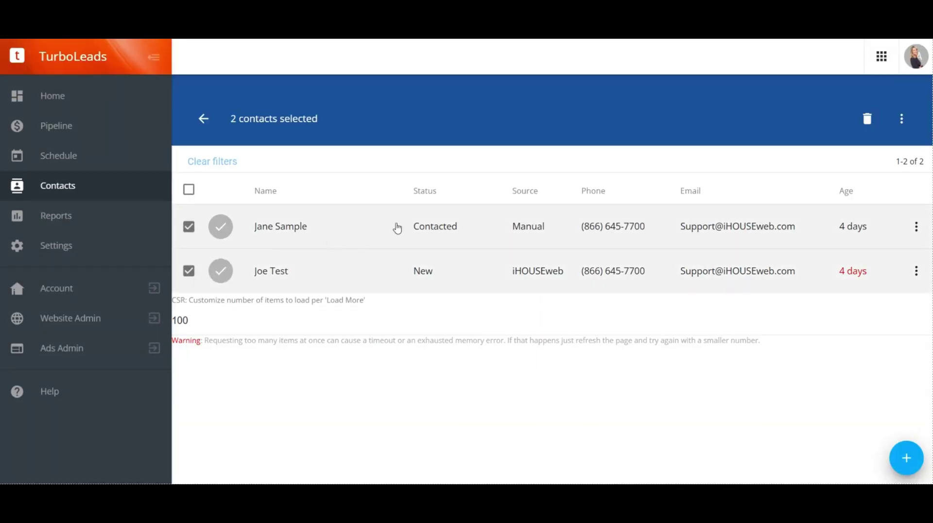
{"action": "left_click", "coordinate": [902, 118]}
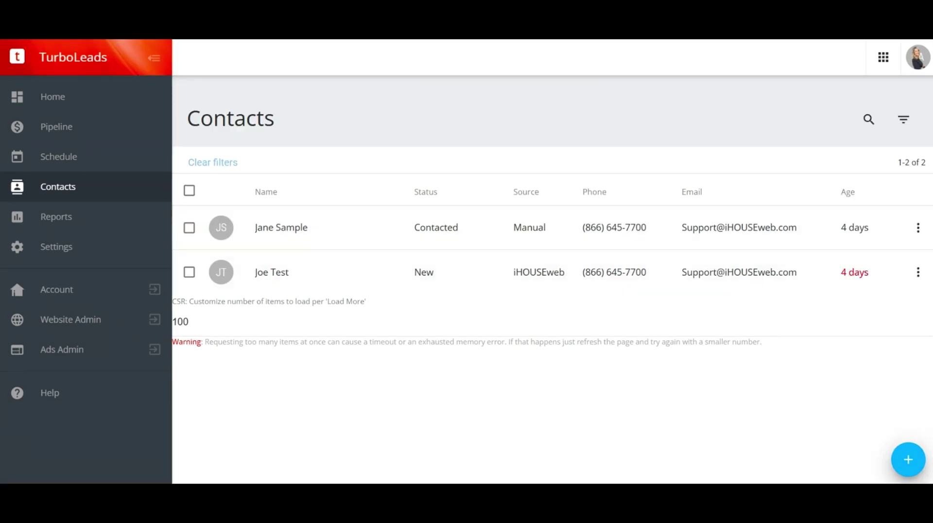
Open a blank new contact form, leave it unfilled and go to the Schedule page.
{"action": "left_click", "coordinate": [906, 458]}
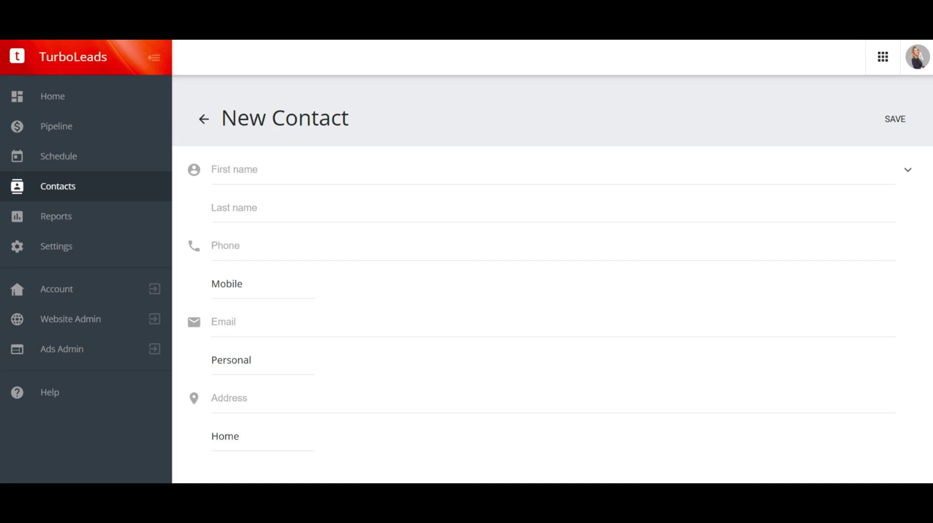
{"action": "left_click", "coordinate": [59, 156]}
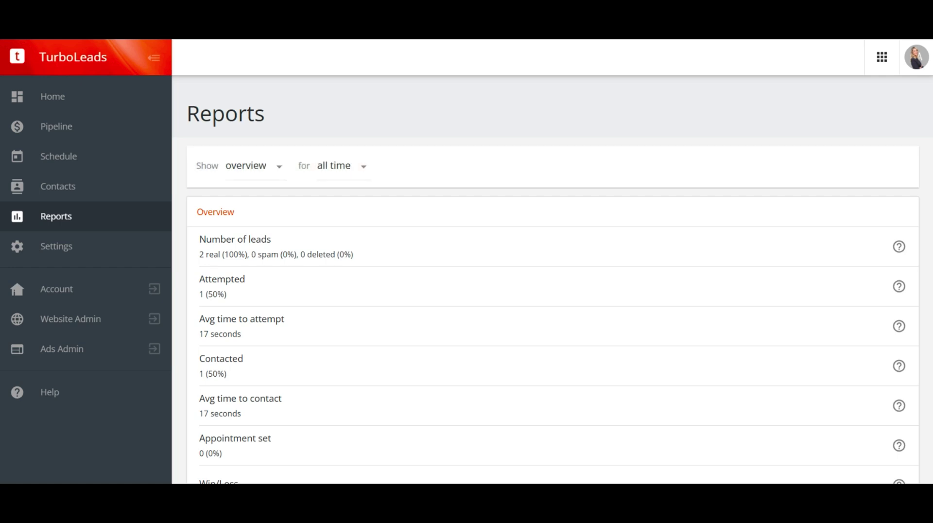
Open the Email Integration (IMAP) settings and switch the integration on.
{"action": "left_click", "coordinate": [56, 246]}
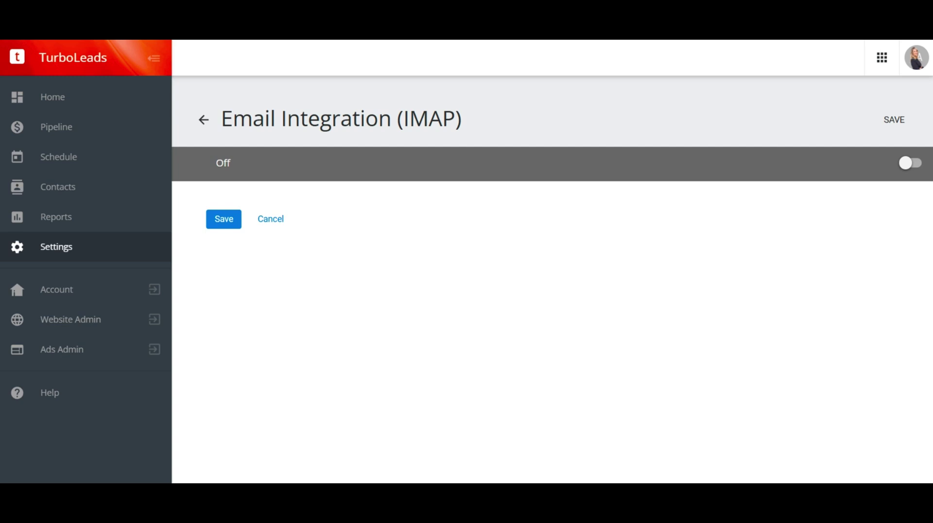
{"action": "left_click", "coordinate": [910, 163]}
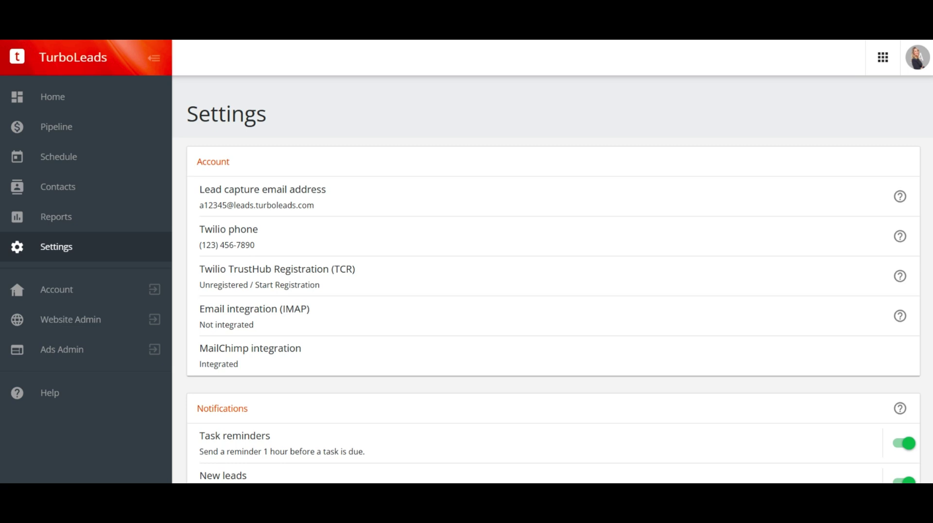
Review the notification, email report and default settings, including the additional notification email addresses.
{"action": "scroll", "coordinate": [553, 280], "scroll_direction": "down", "scroll_amount": 5}
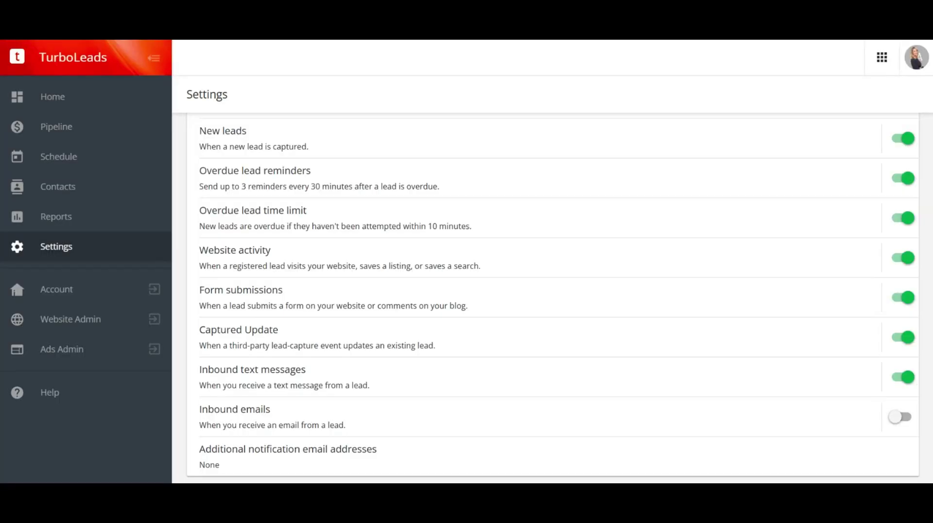
{"action": "left_click", "coordinate": [288, 457]}
{"action": "scroll", "coordinate": [553, 292], "scroll_direction": "down", "scroll_amount": 8}
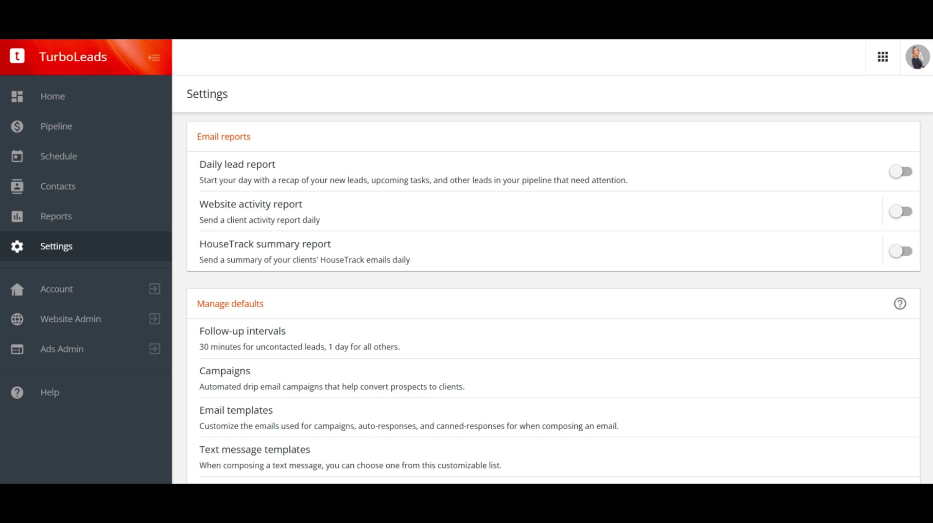
{"action": "scroll", "coordinate": [552, 291], "scroll_direction": "down", "scroll_amount": 4}
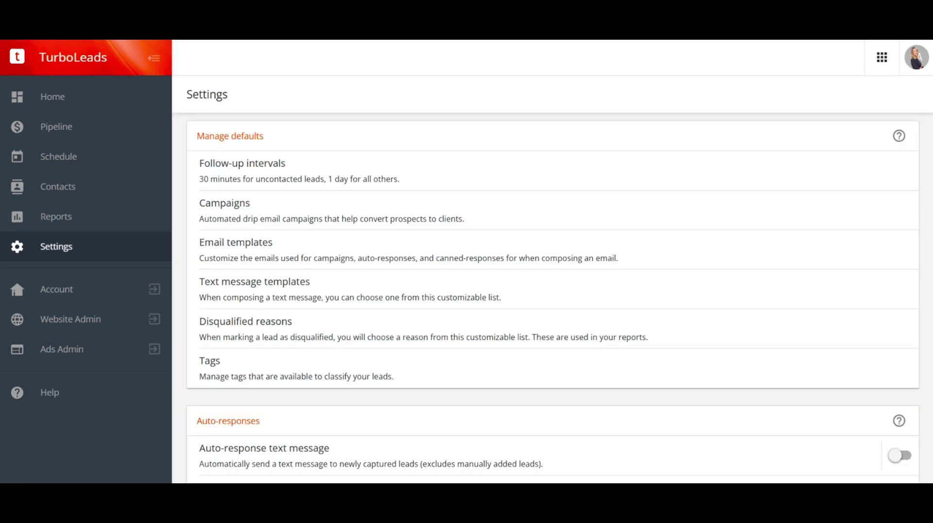
Open the auto-response text message settings and switch the auto-response on.
{"action": "scroll", "coordinate": [552, 292], "scroll_direction": "down", "scroll_amount": 5}
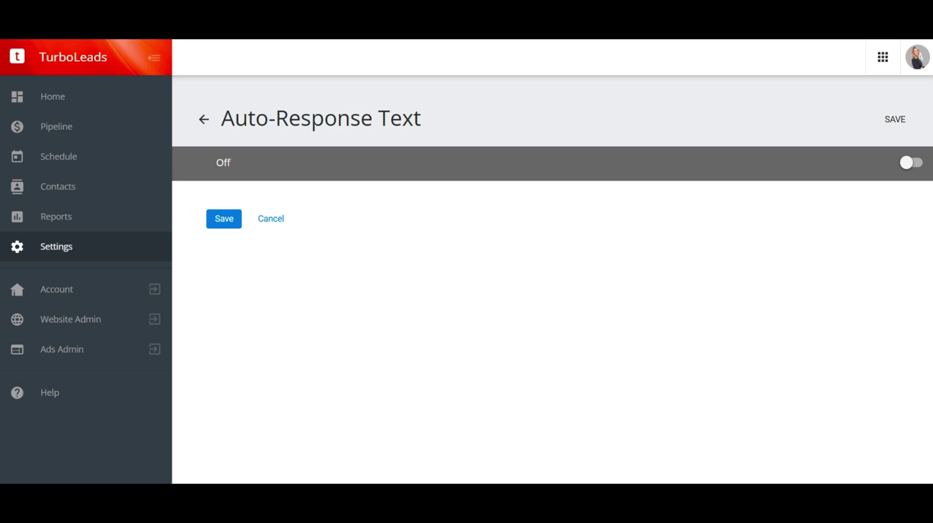
{"action": "left_click", "coordinate": [911, 162]}
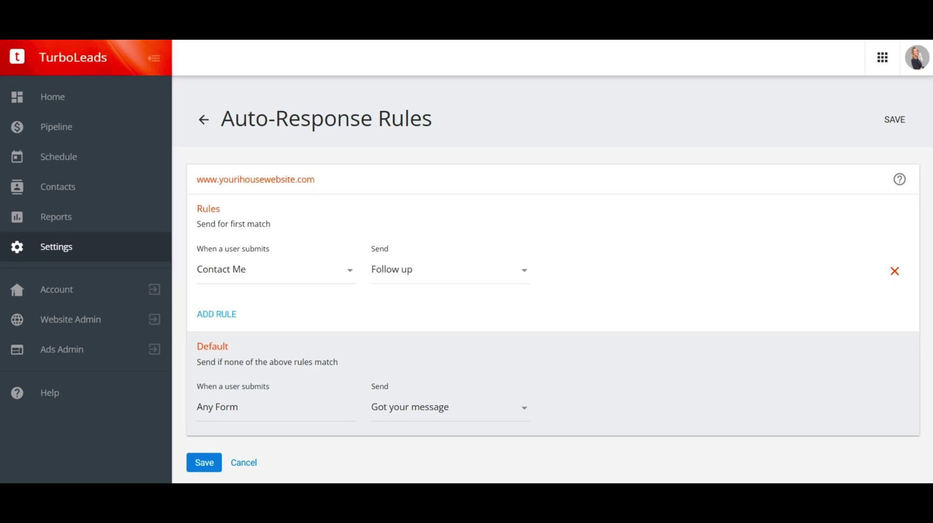
View the email templates available for the Contact Me auto-response rule and leave the rule's selection as is.
{"action": "left_click", "coordinate": [451, 269]}
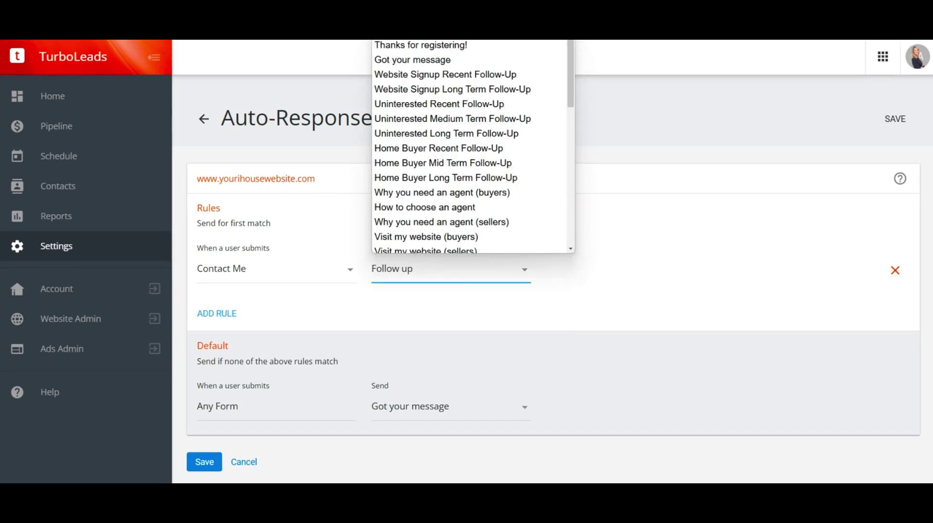
{"action": "key", "text": "Escape"}
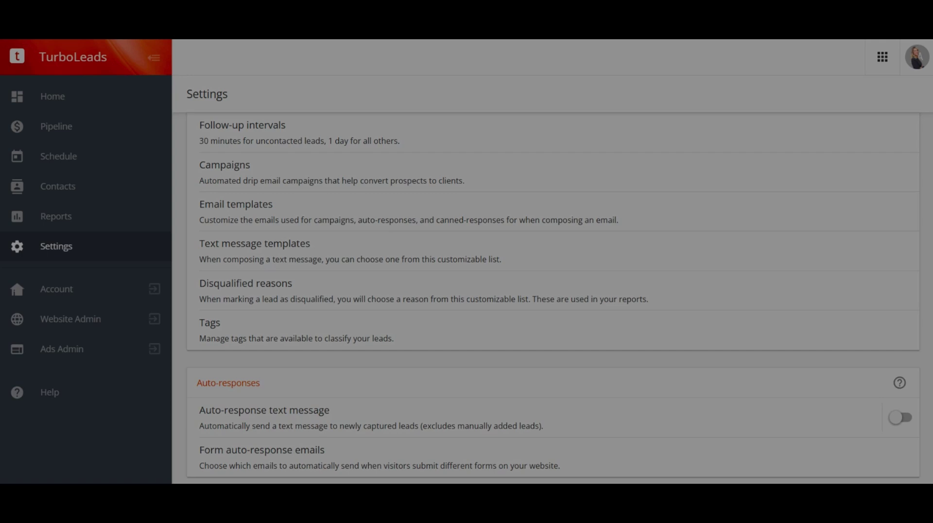